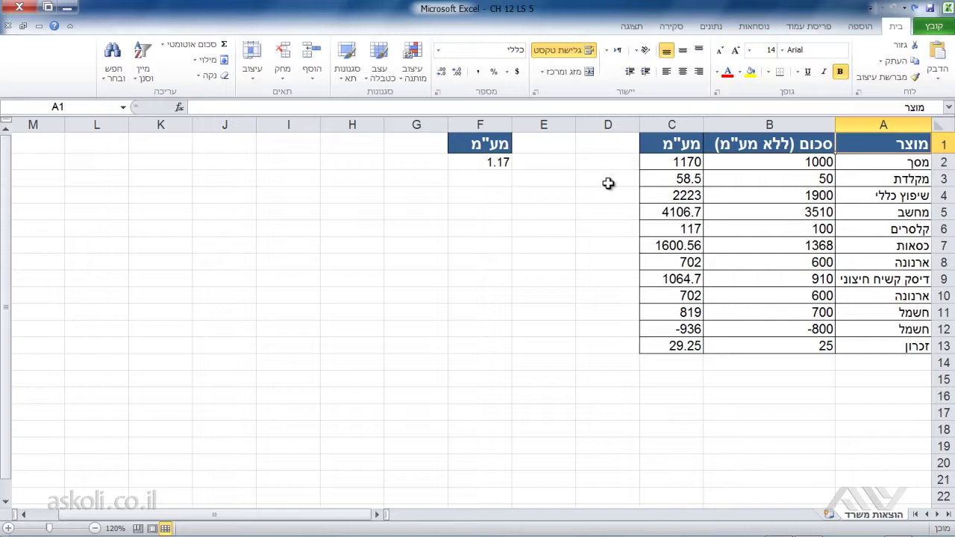
- Protect the product sheet with no password, keeping the default permissions to select locked and unlocked cells
{"action": "left_click", "coordinate": [666, 26]}
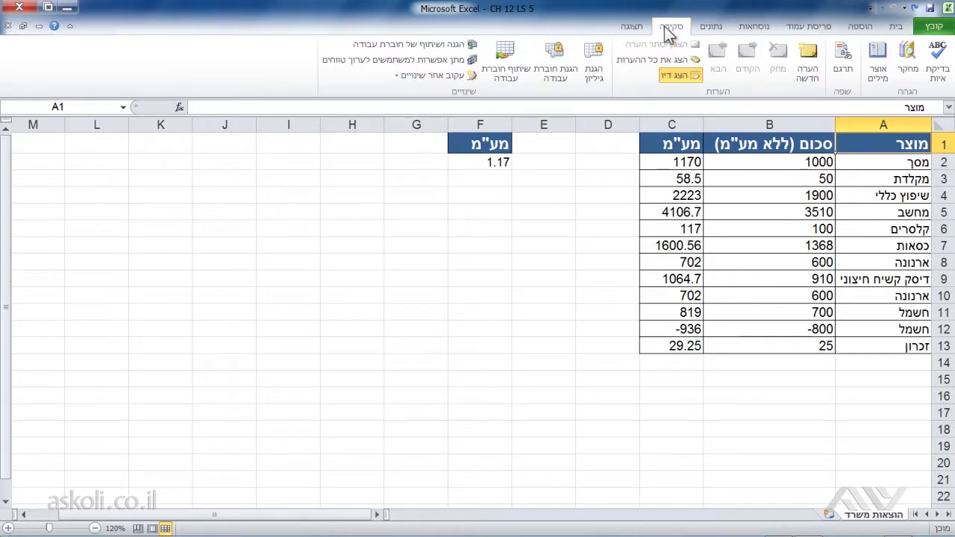
{"action": "left_click", "coordinate": [595, 76]}
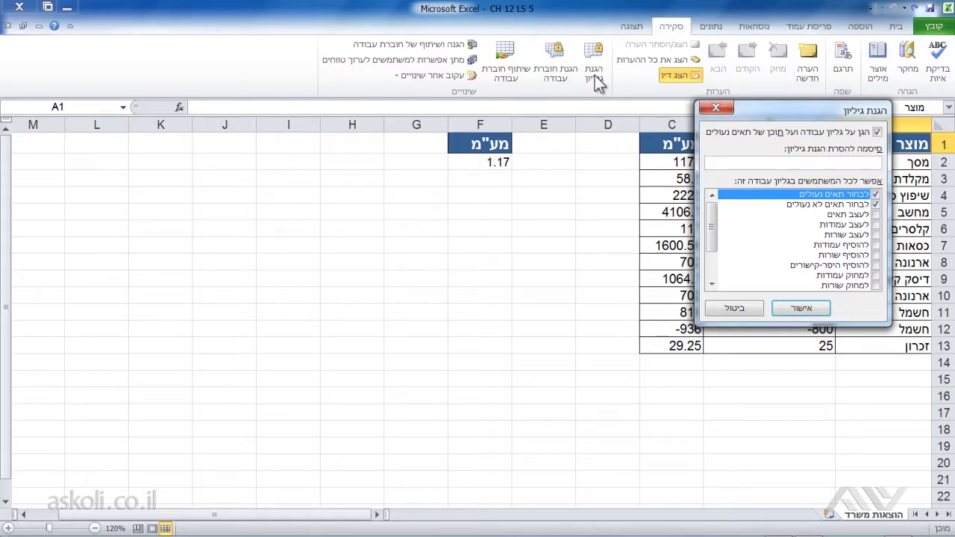
{"action": "left_click", "coordinate": [792, 309]}
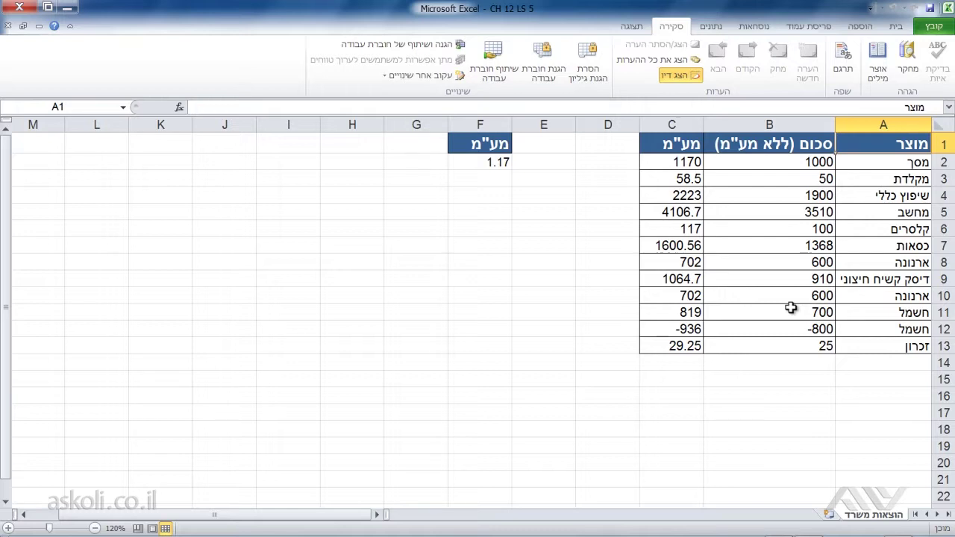
- Verify amount cell B2 rejects deletion on the protected sheet, then unprotect the sheet
{"action": "left_click", "coordinate": [776, 167]}
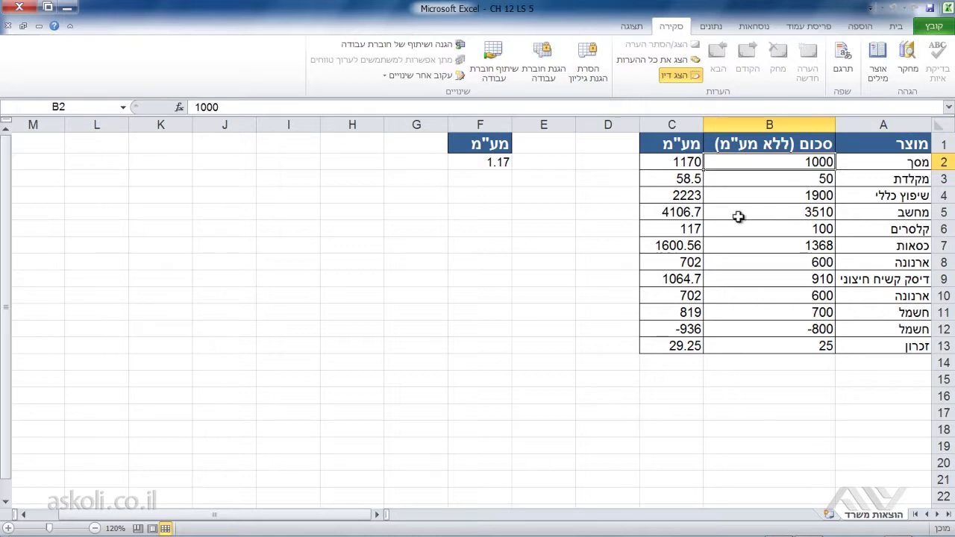
{"action": "key", "text": "Delete"}
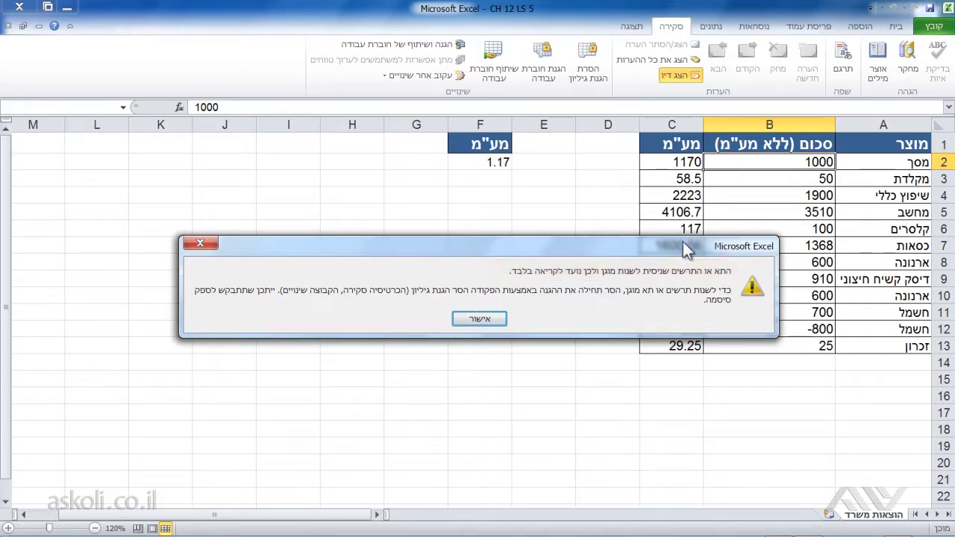
{"action": "left_click", "coordinate": [480, 321]}
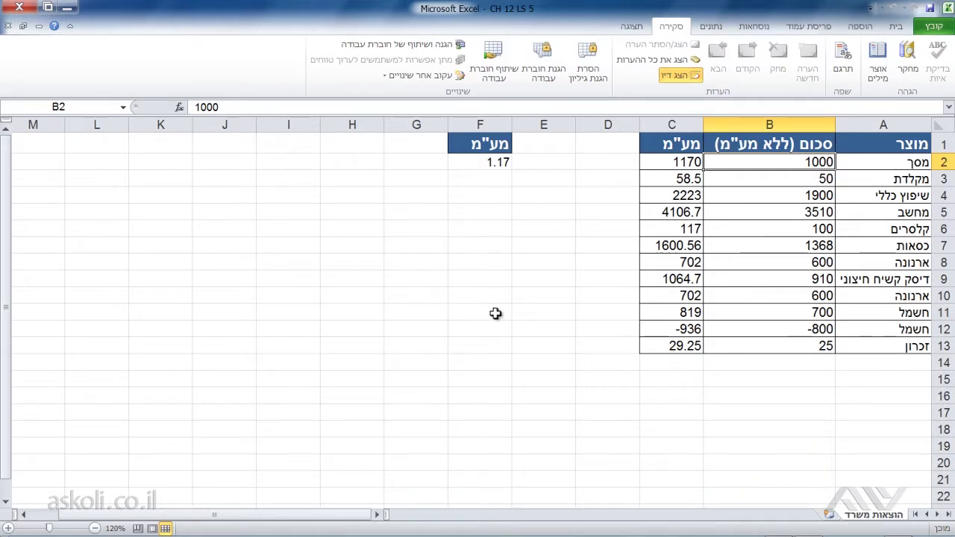
{"action": "left_click", "coordinate": [585, 74]}
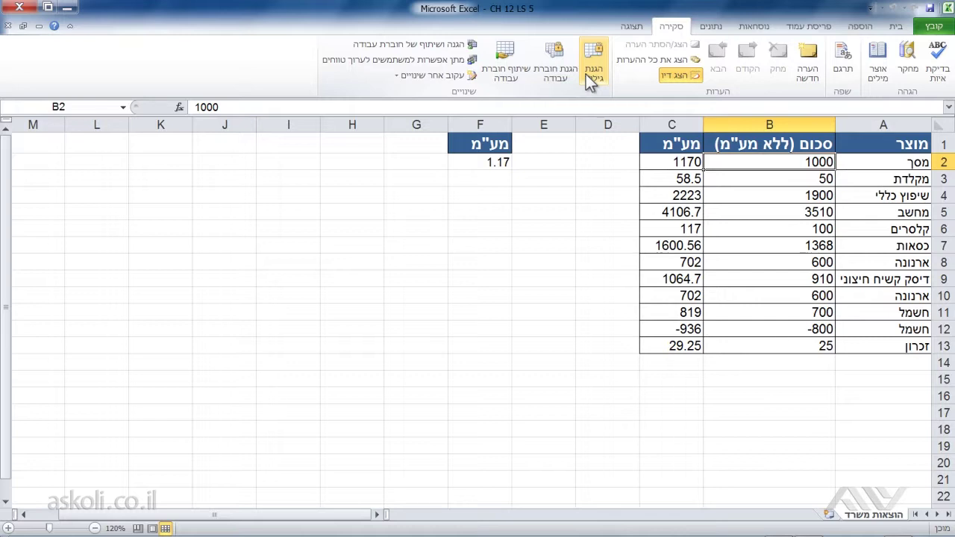
{"action": "left_click", "coordinate": [470, 162]}
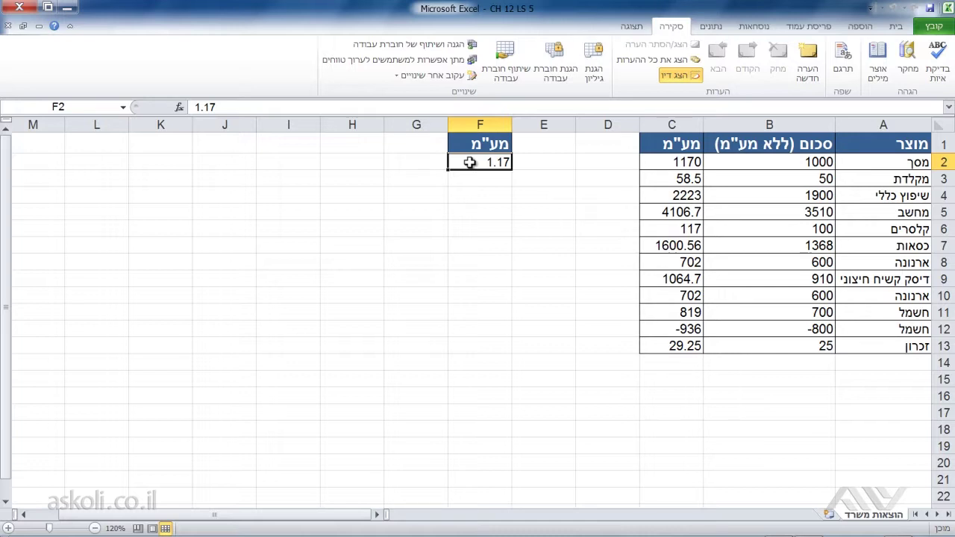
- Clear the Locked protection setting for amount cells B2:B13 and VAT rate cell F2
{"action": "left_click_drag", "start_coordinate": [735, 162], "coordinate": [772, 346]}
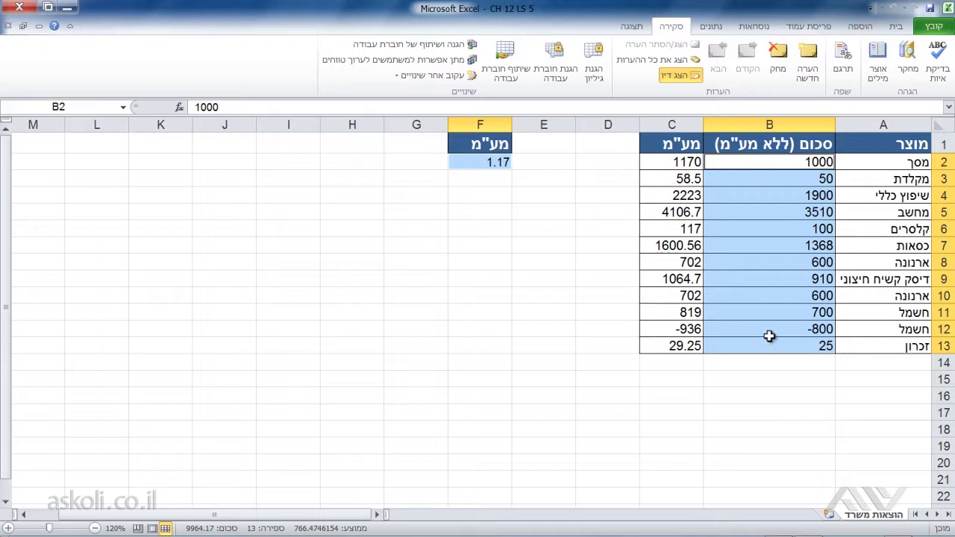
{"action": "right_click", "coordinate": [769, 336]}
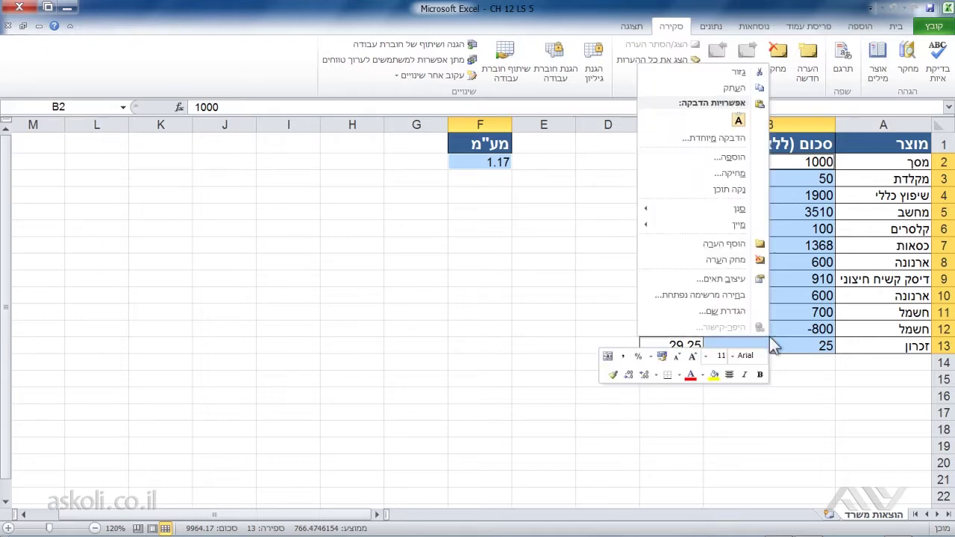
{"action": "left_click", "coordinate": [751, 290]}
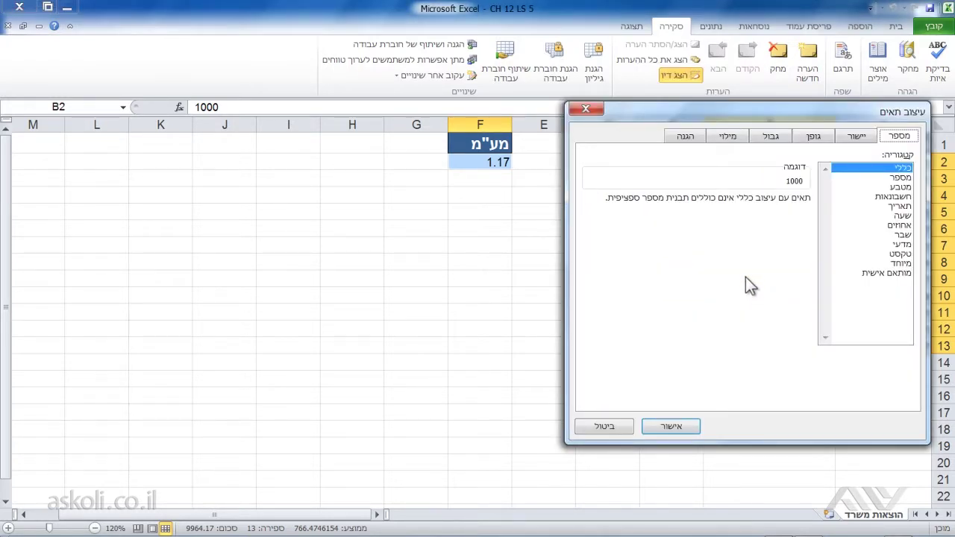
{"action": "left_click", "coordinate": [698, 138]}
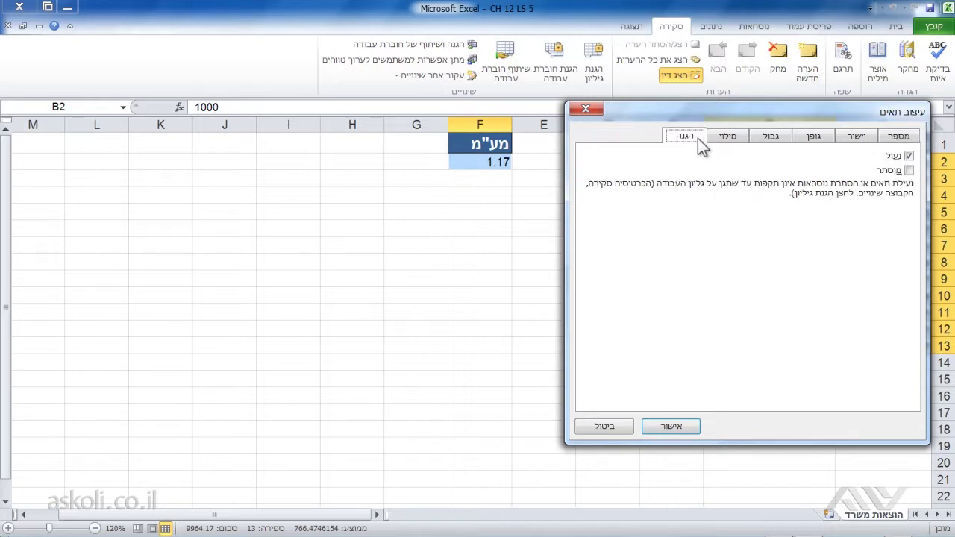
{"action": "left_click", "coordinate": [905, 163]}
{"action": "left_click", "coordinate": [669, 426]}
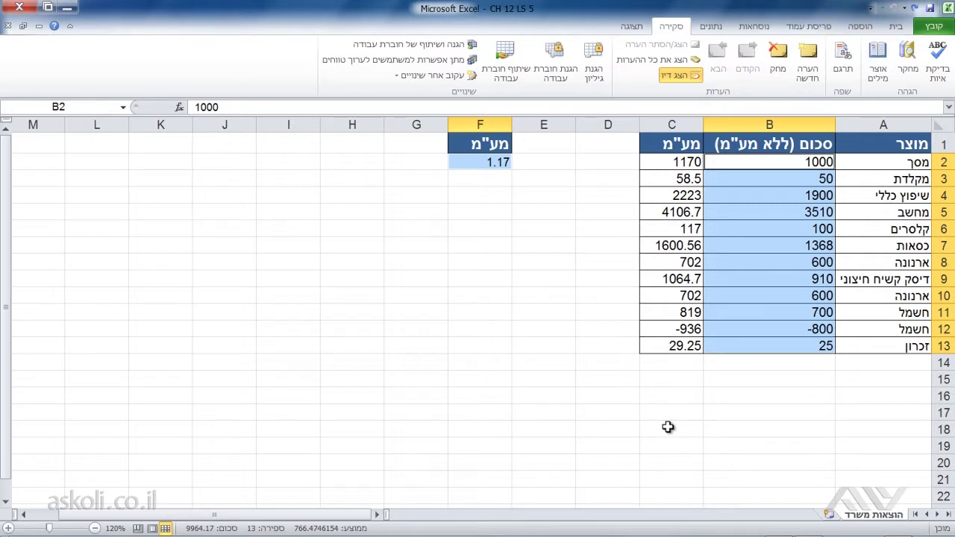
{"action": "left_click", "coordinate": [658, 162]}
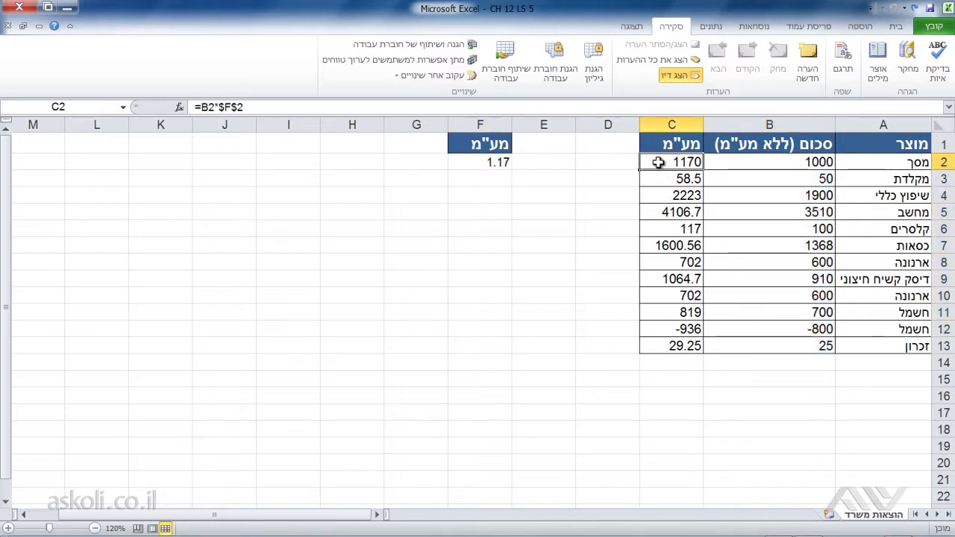
{"action": "right_click", "coordinate": [658, 162]}
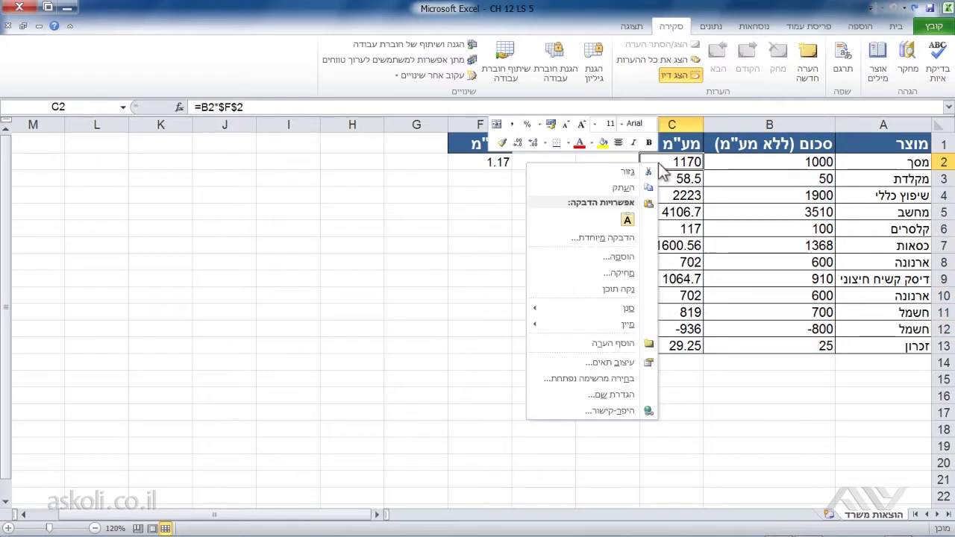
{"action": "left_click", "coordinate": [637, 361]}
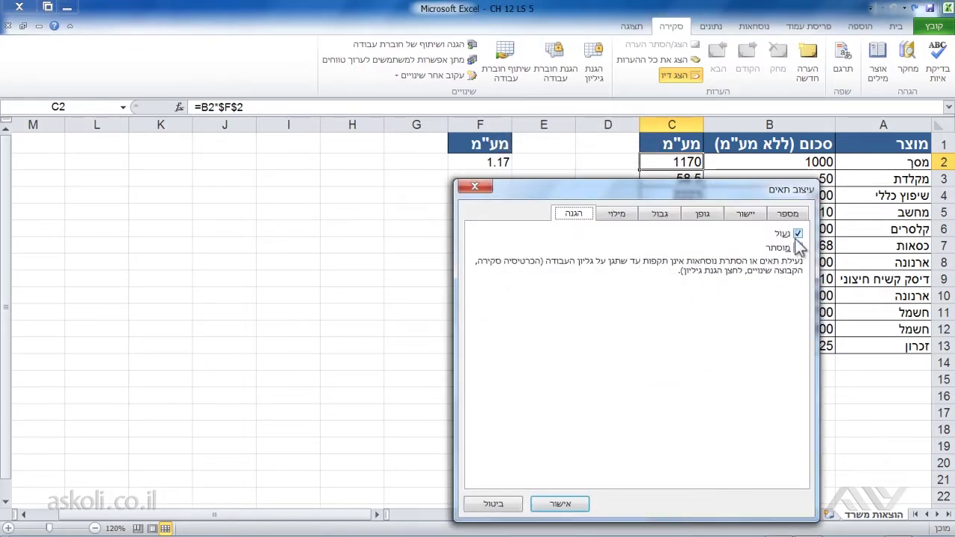
{"action": "left_click", "coordinate": [558, 504]}
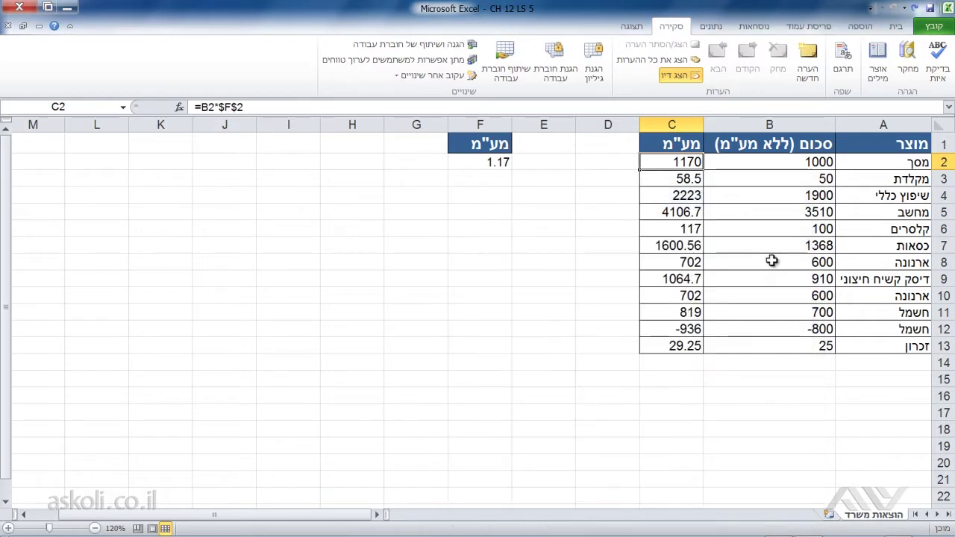
{"action": "left_click", "coordinate": [774, 216]}
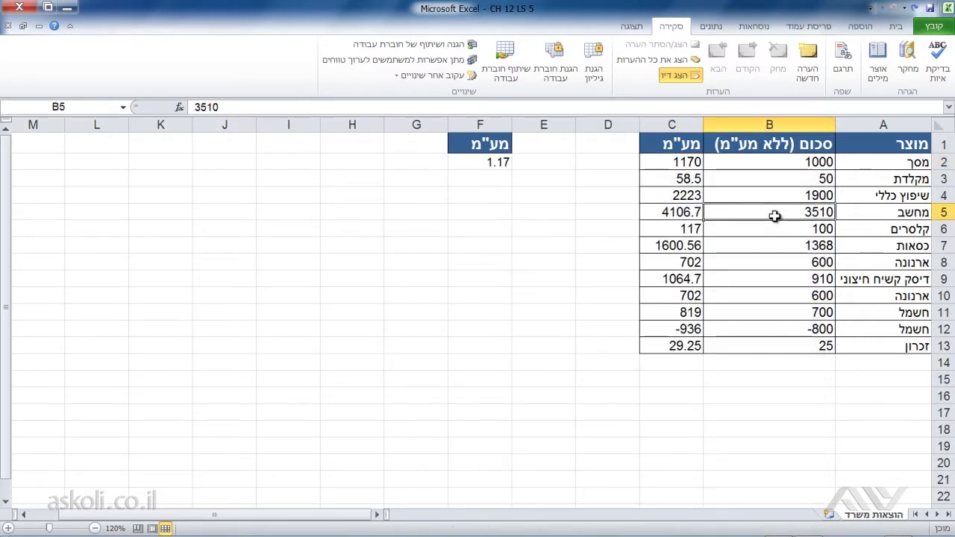
{"action": "right_click", "coordinate": [774, 215]}
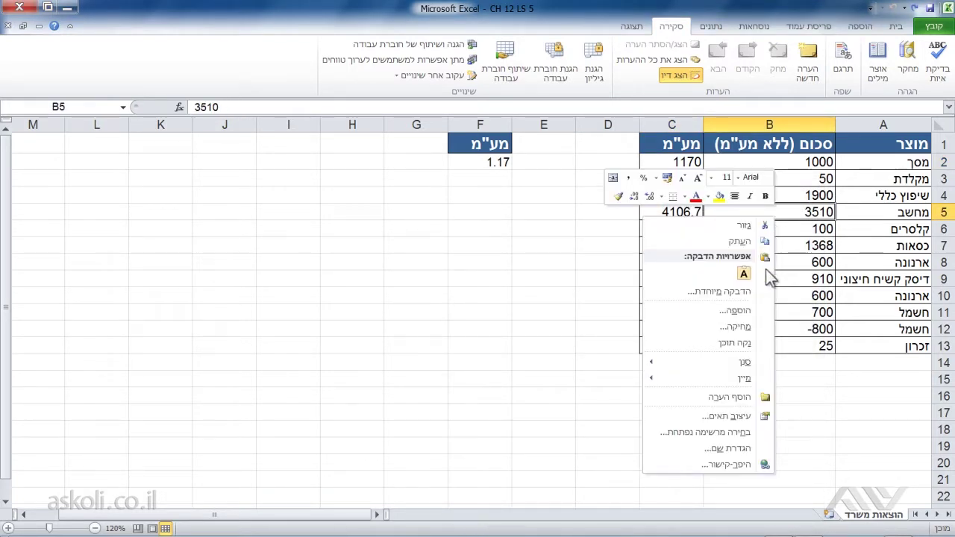
{"action": "left_click", "coordinate": [748, 416]}
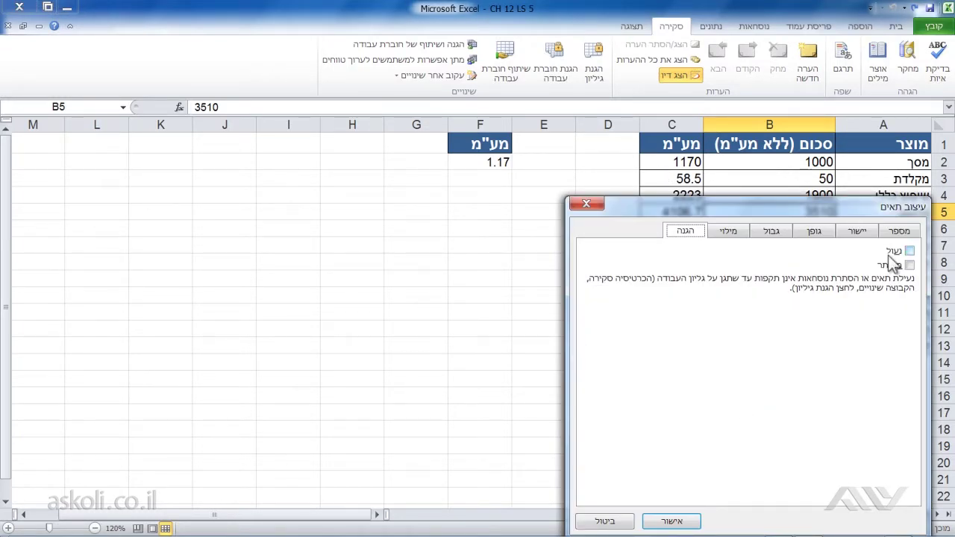
{"action": "left_click", "coordinate": [675, 521]}
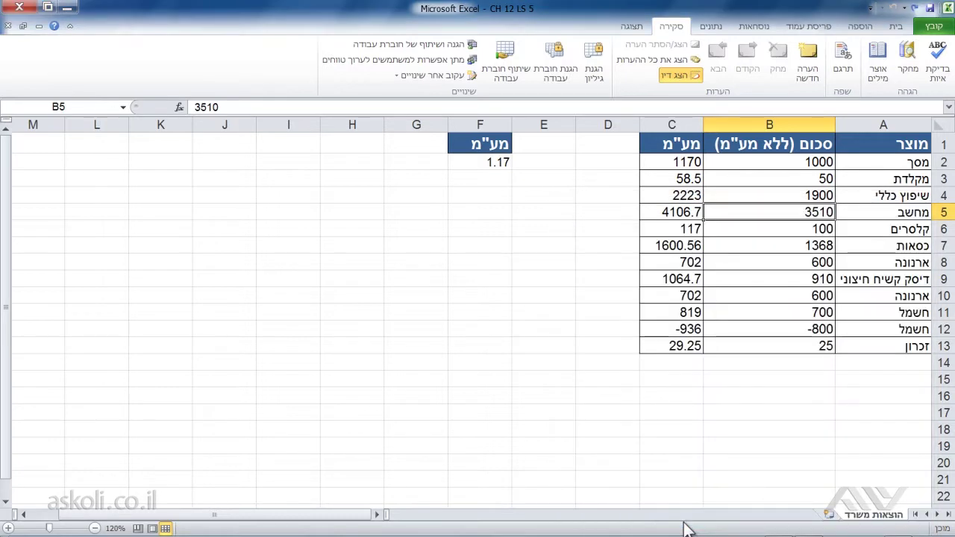
- Re-protect the product sheet without a password using the default permissions
{"action": "left_click", "coordinate": [590, 69]}
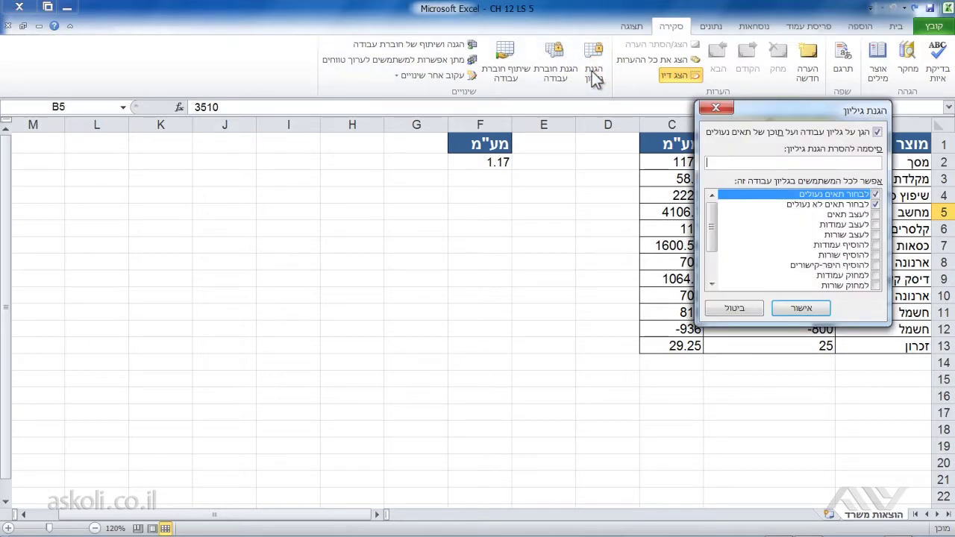
{"action": "left_click", "coordinate": [818, 317]}
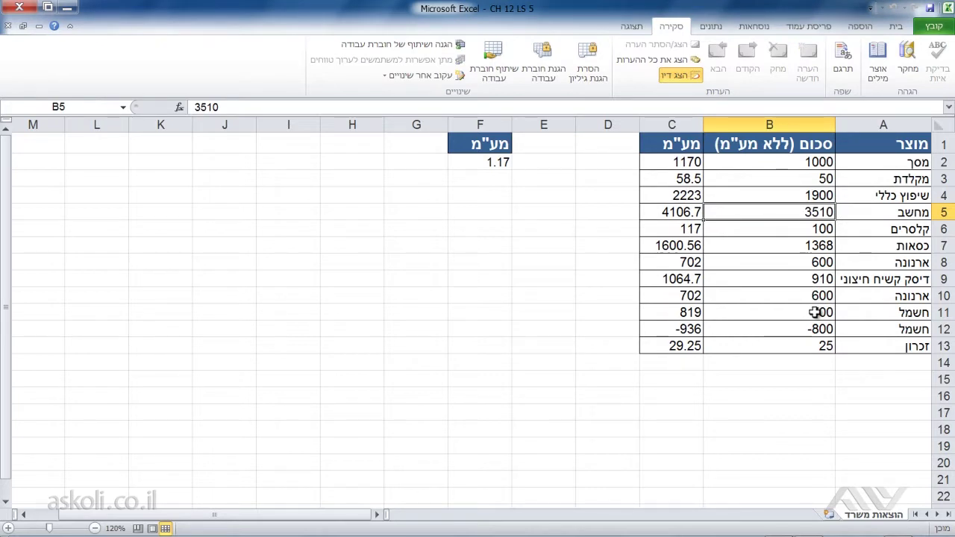
- Enter 1.16 as the VAT rate in F2 and 60 in B3, then select formula cell C3
{"action": "left_click", "coordinate": [465, 161]}
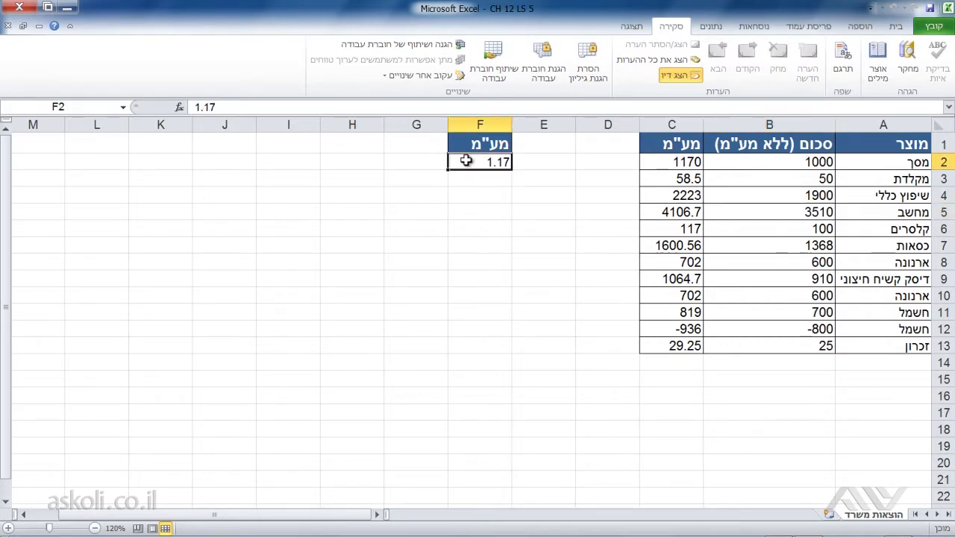
{"action": "type", "text": "1.16"}
{"action": "key", "text": "Return"}
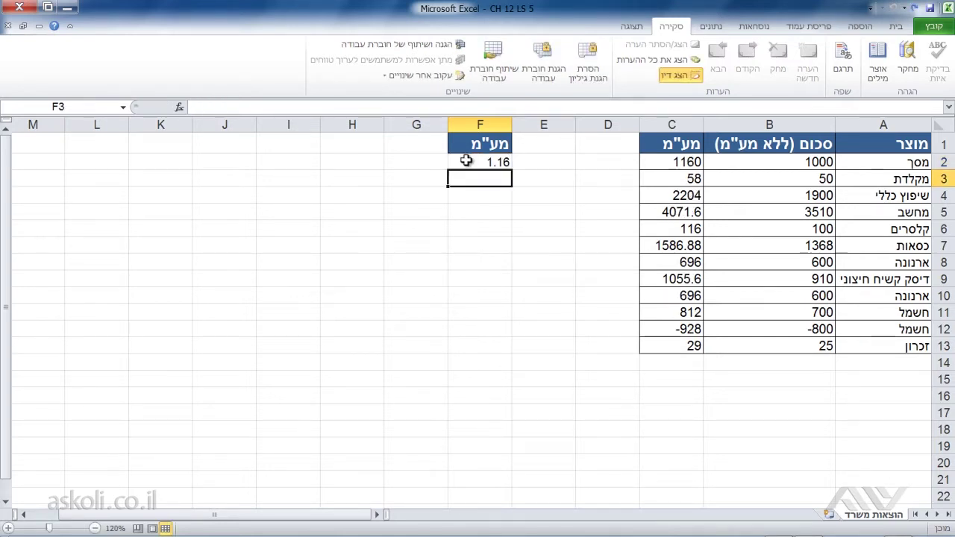
{"action": "left_click", "coordinate": [744, 178]}
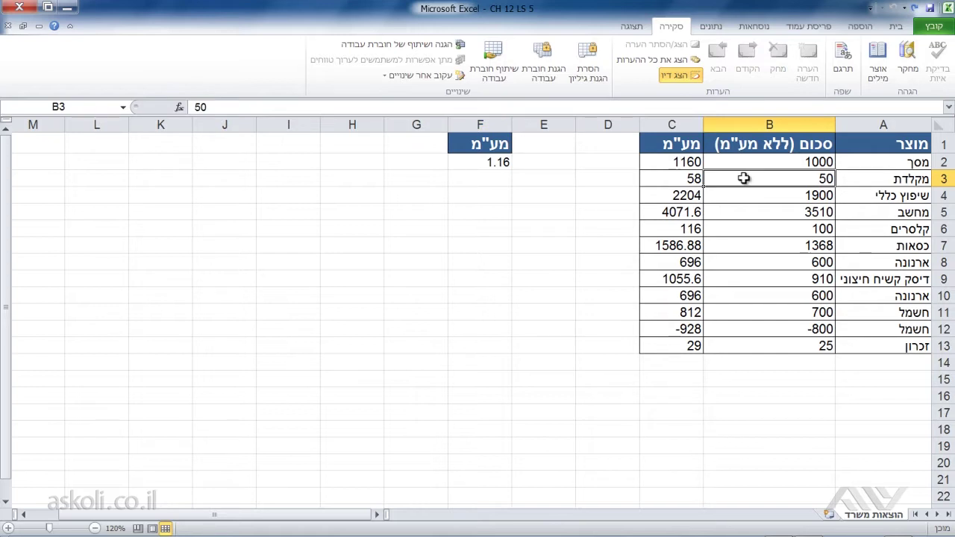
{"action": "type", "text": "60"}
{"action": "key", "text": "Return"}
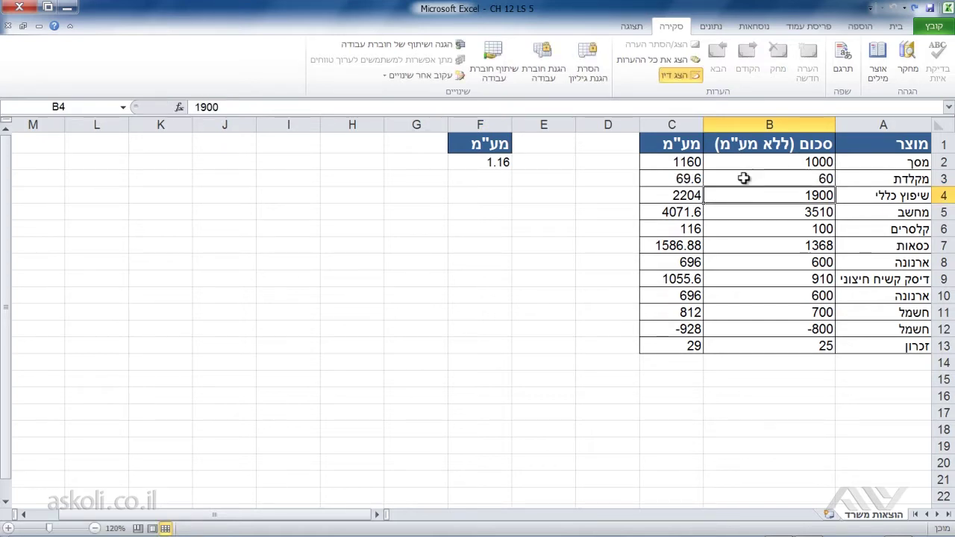
{"action": "left_click", "coordinate": [669, 182]}
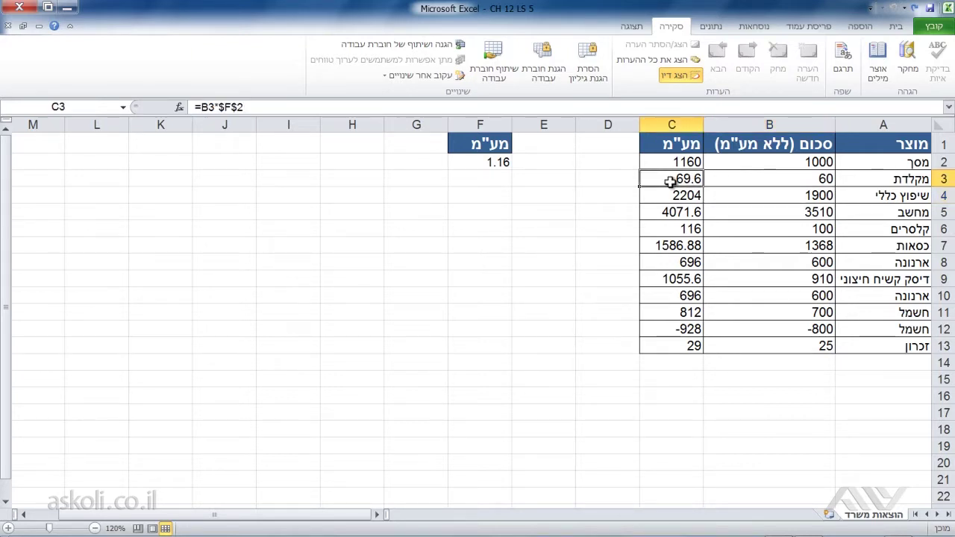
{"action": "double_click", "coordinate": [670, 181]}
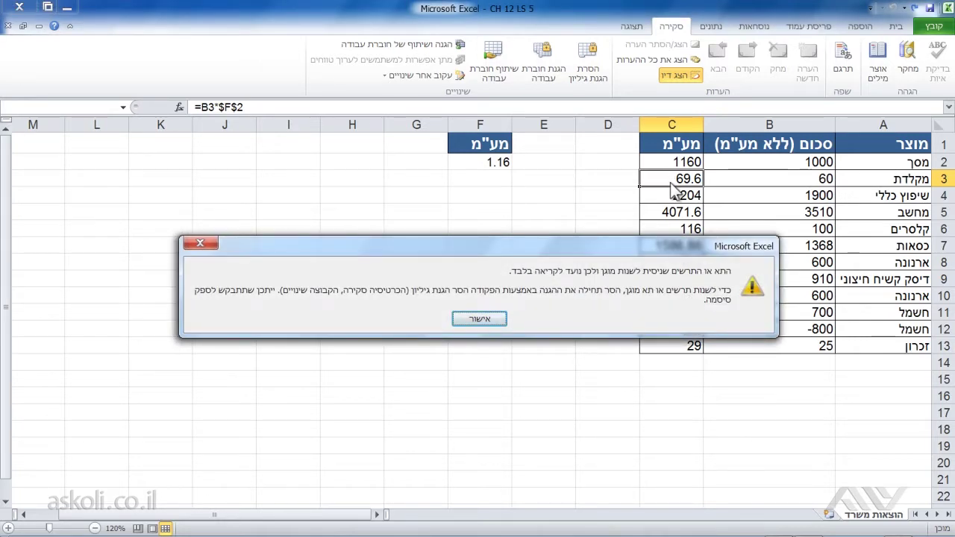
{"action": "left_click", "coordinate": [480, 319]}
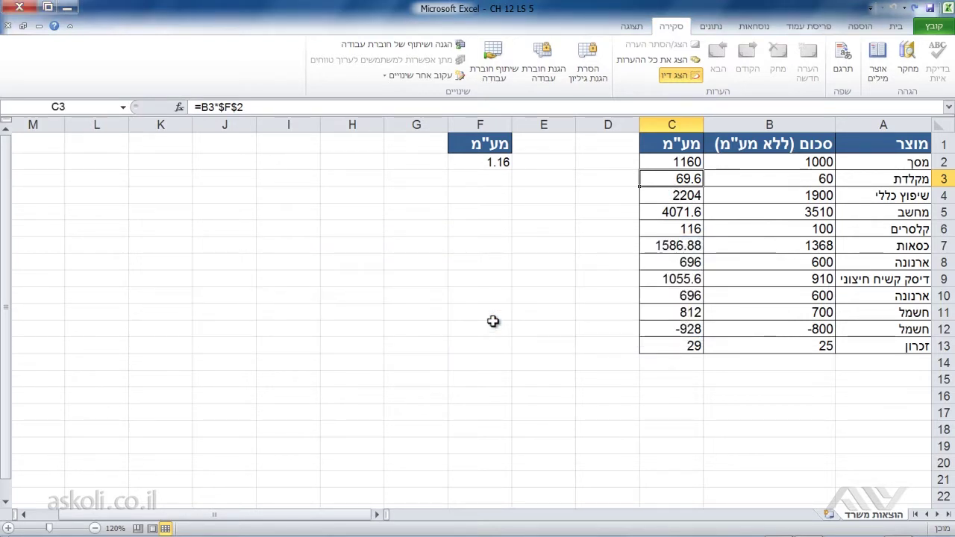